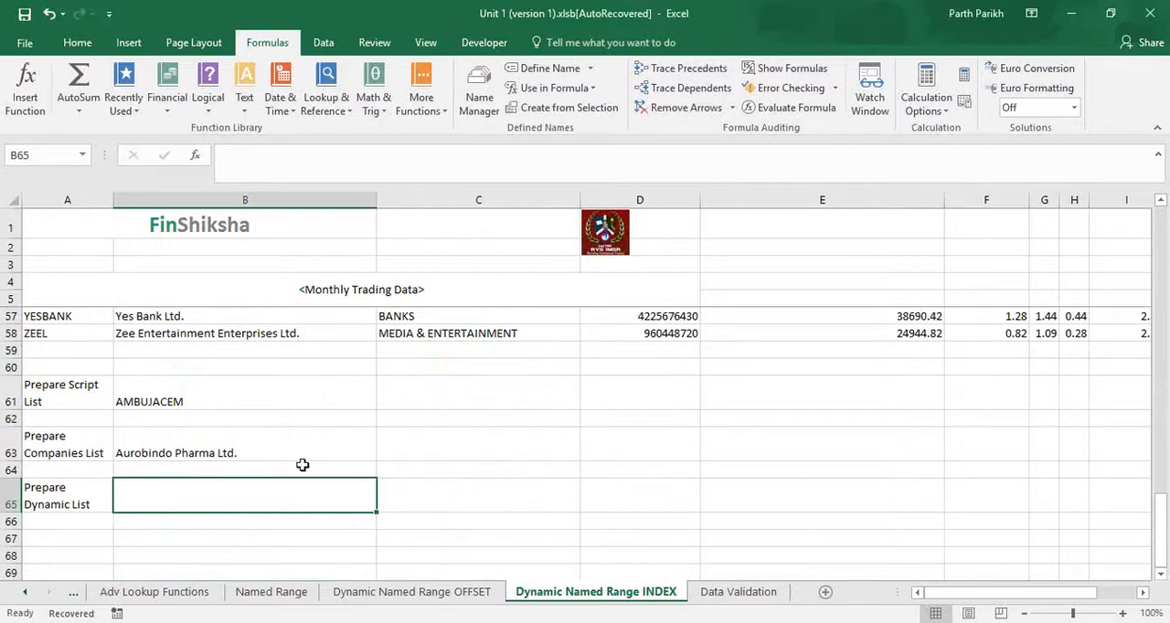
left_click(283, 396)
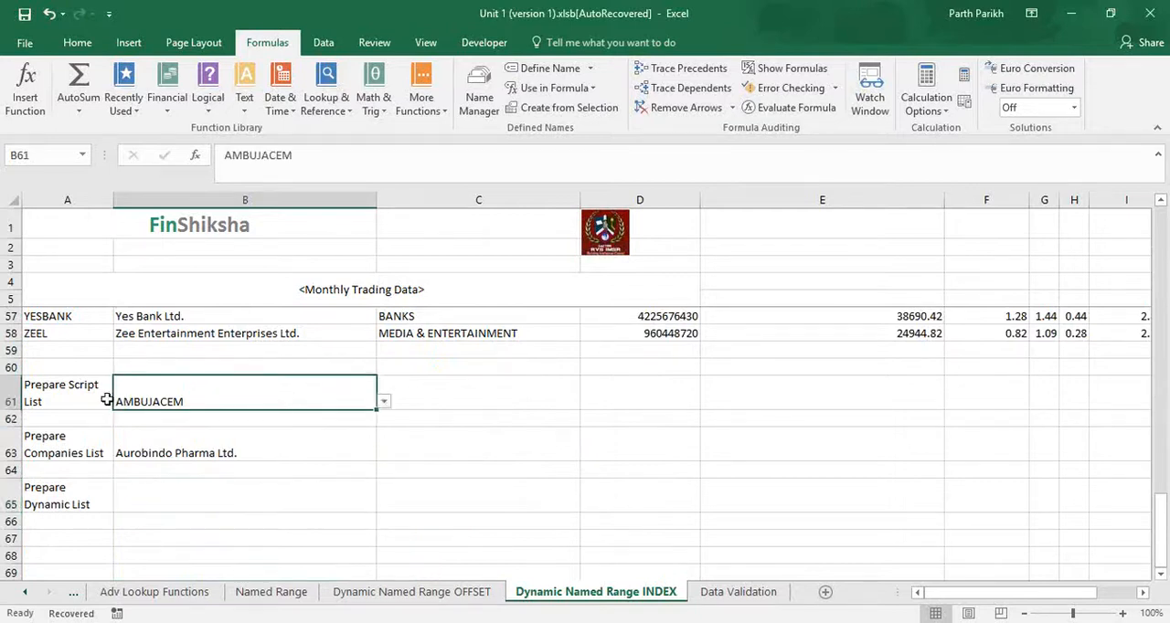
left_click(70, 446)
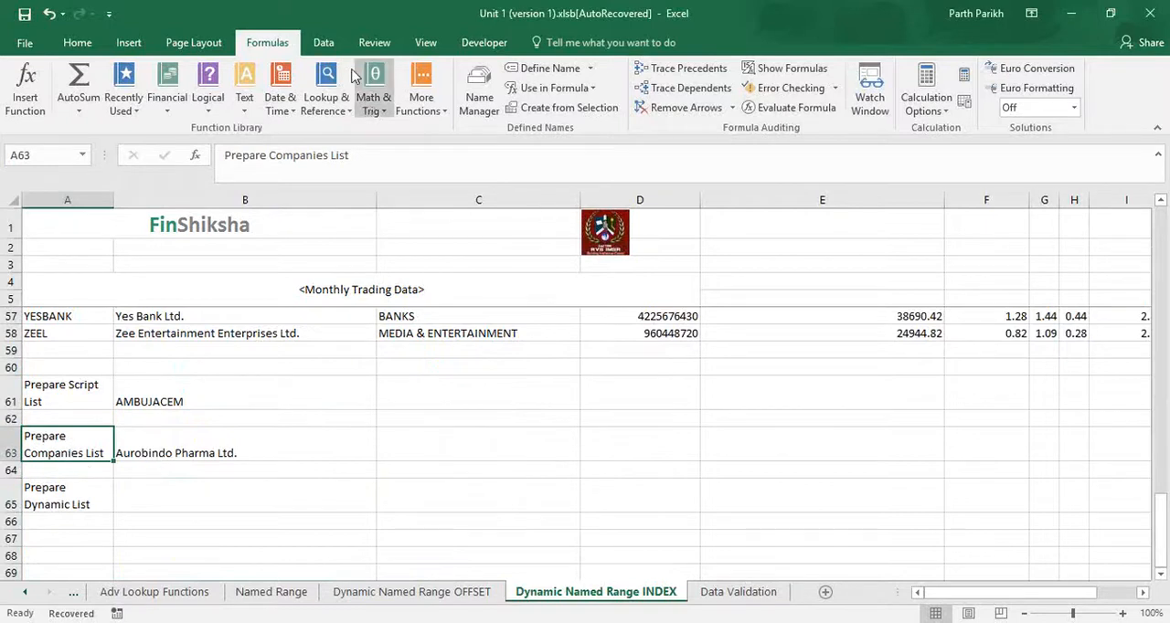
left_click(324, 43)
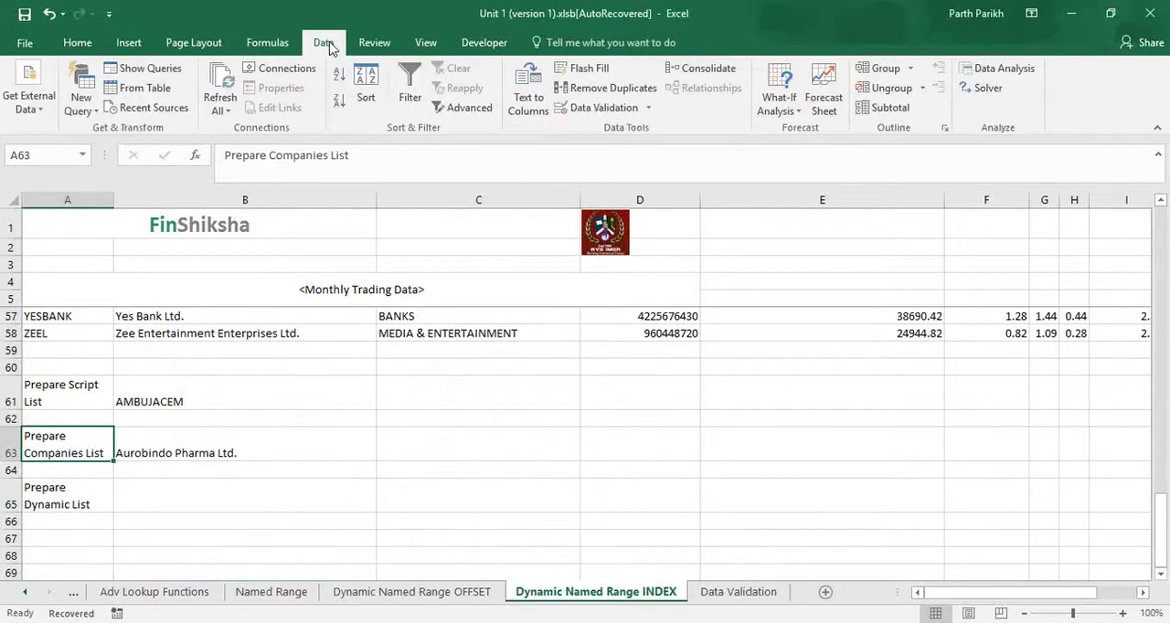
left_click(647, 108)
left_click(615, 130)
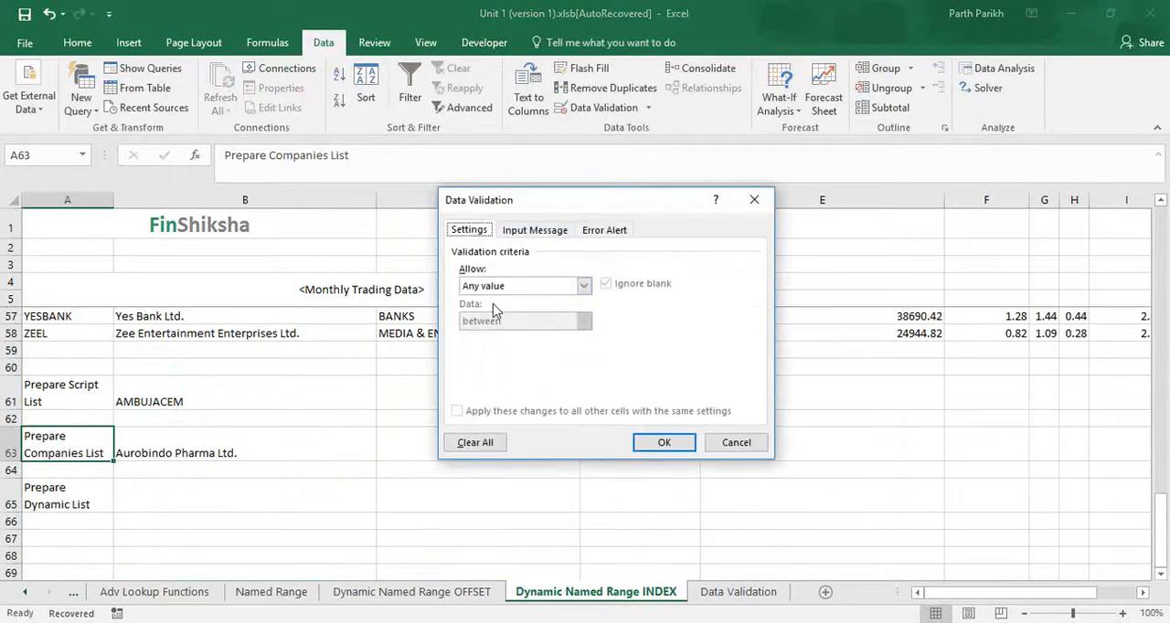
left_click(508, 287)
left_click(501, 336)
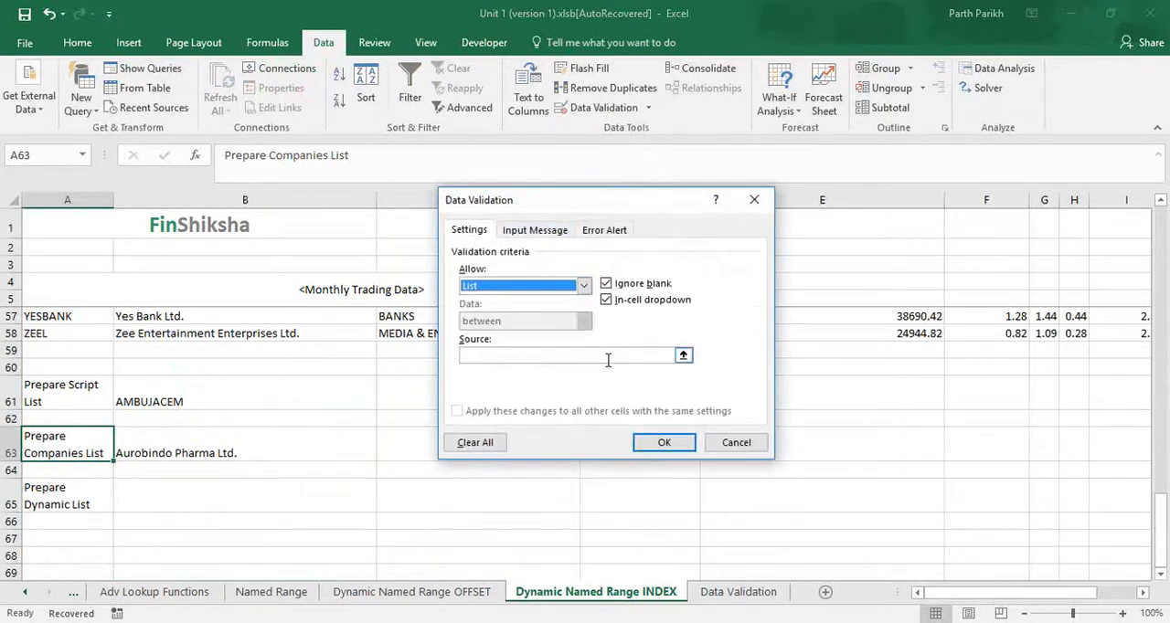
left_click(729, 443)
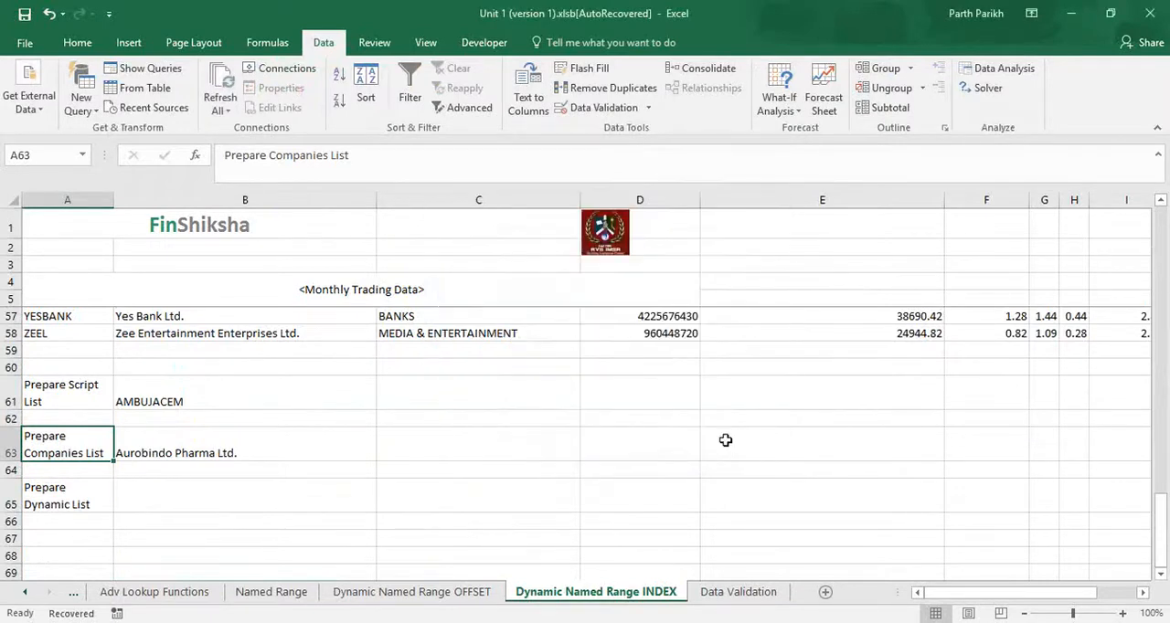
- Check the data validation source range of the companies list in cell B63
left_click(254, 443)
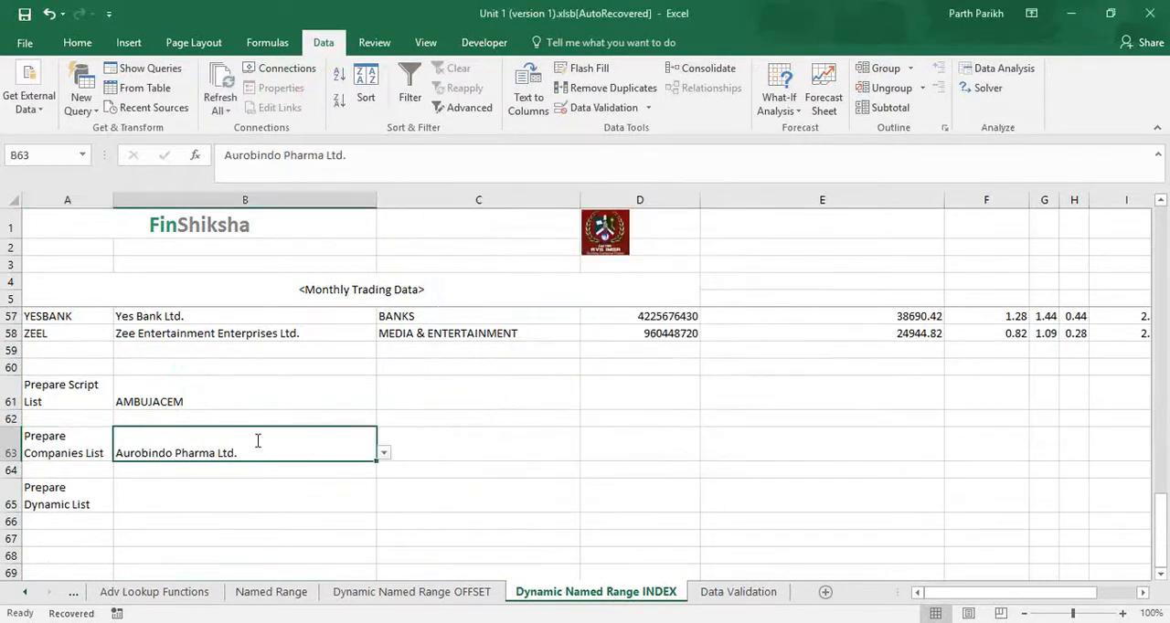
left_click(596, 111)
left_click(530, 357)
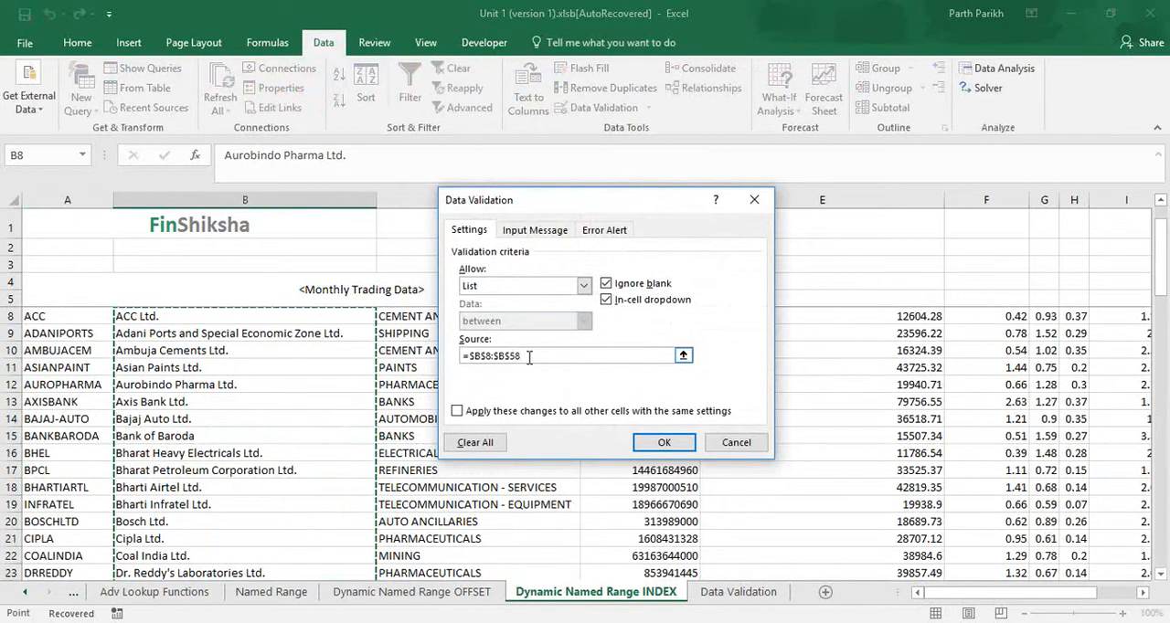
left_click(665, 443)
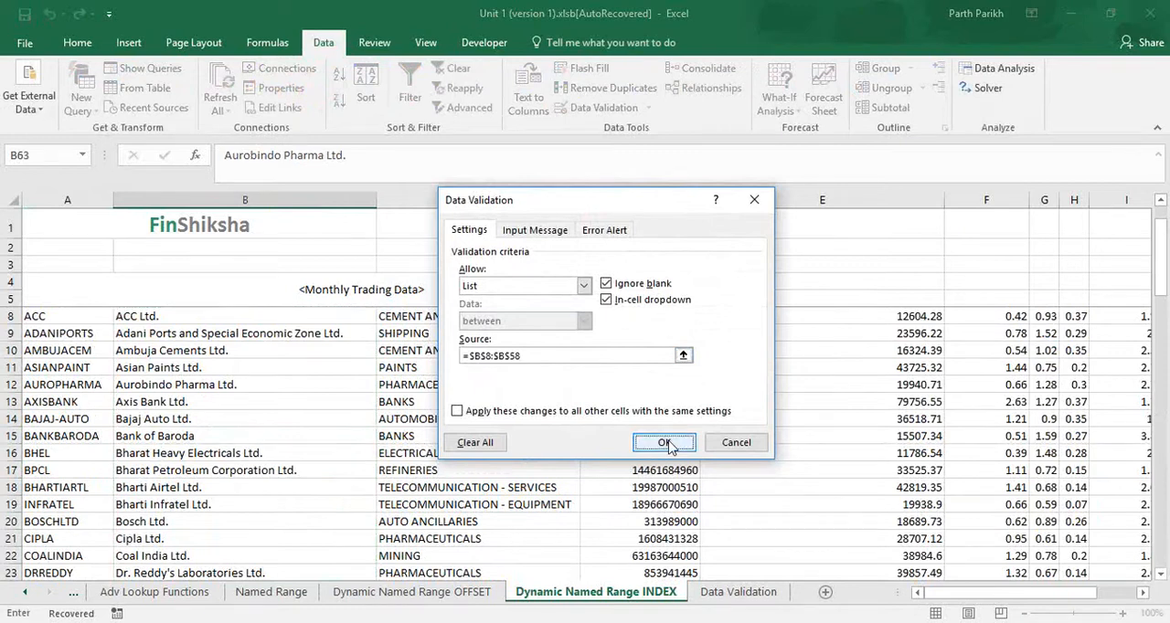
- Select cell B65 beside Prepare Dynamic List and start defining a new workbook-scoped name called Script1
scroll(549, 508, "down", 8)
scroll(327, 507, "down", 8)
left_click(311, 508)
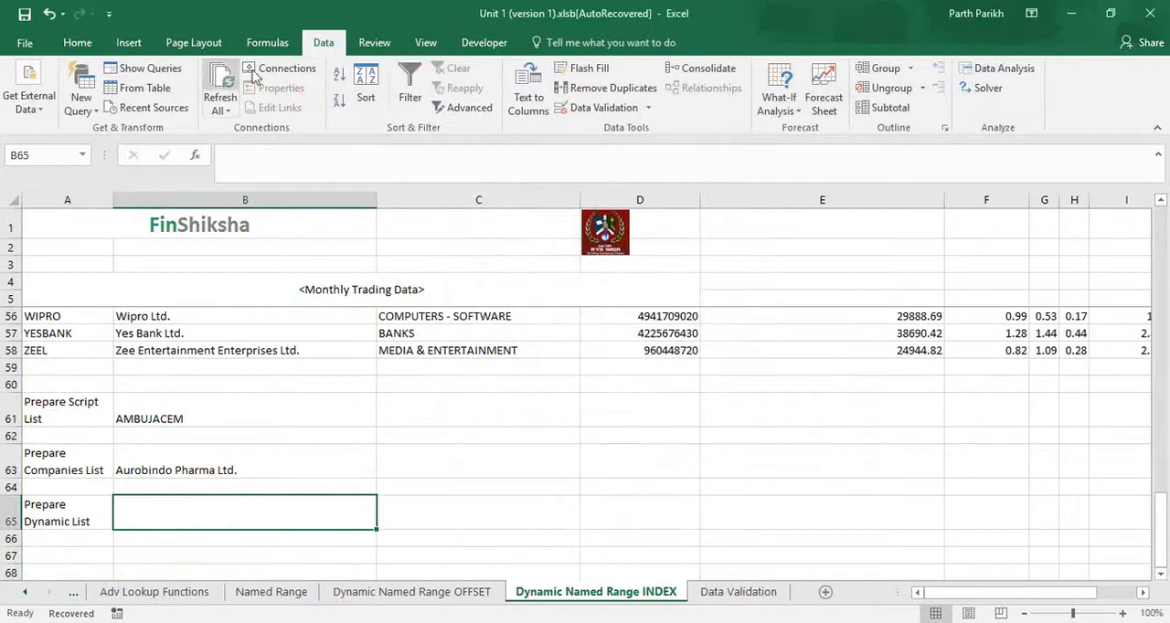
left_click(270, 43)
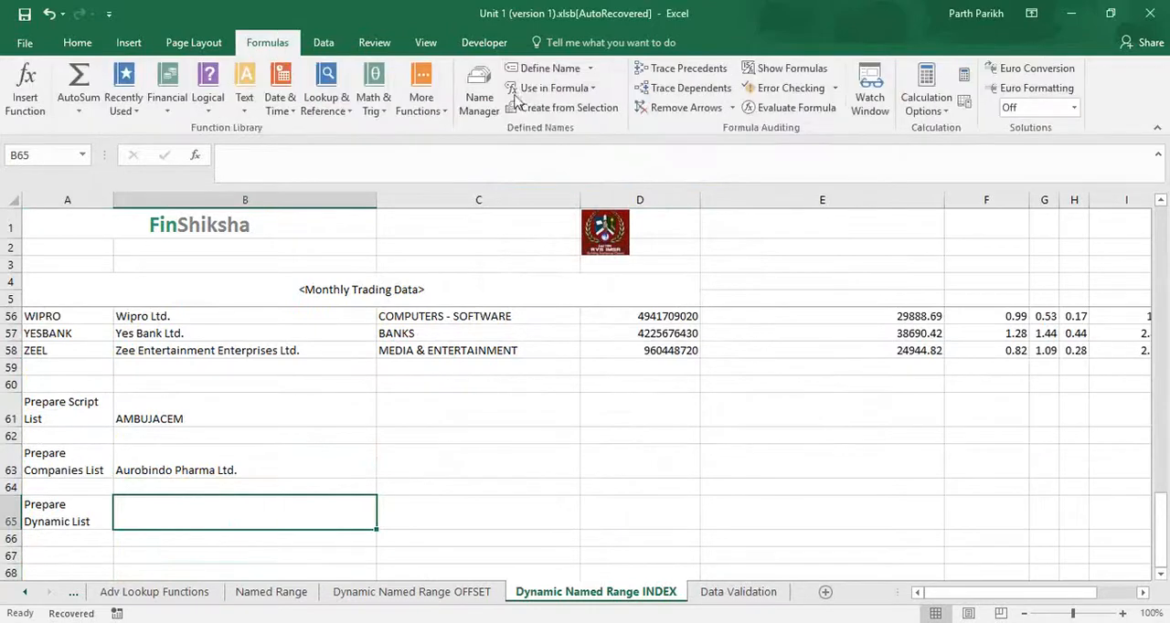
left_click(546, 67)
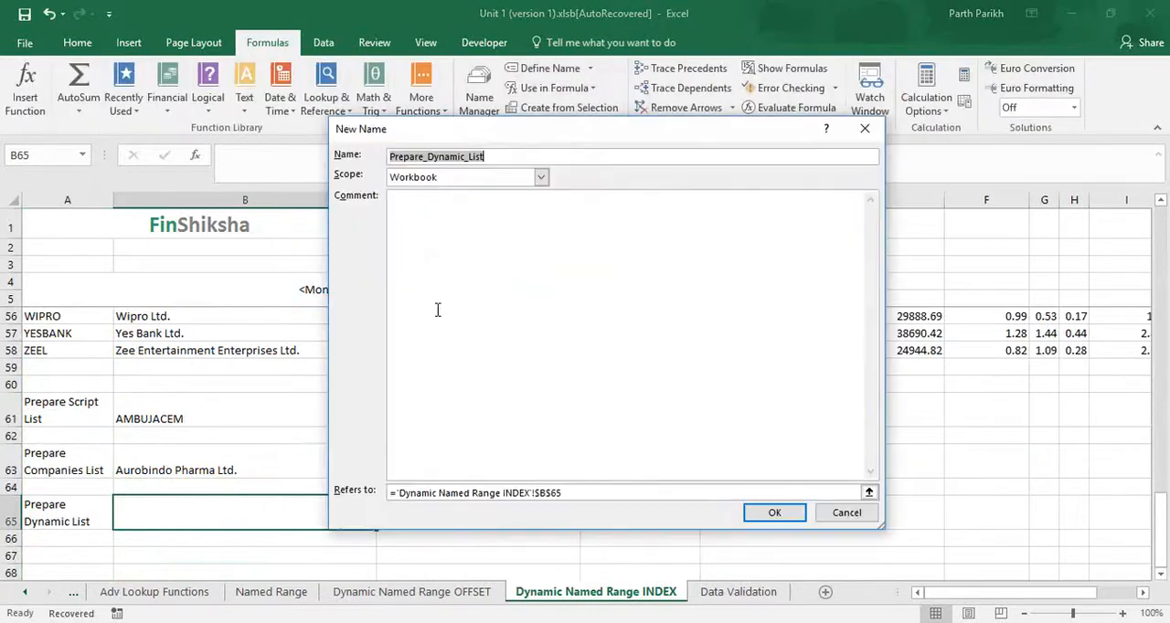
type("Script1")
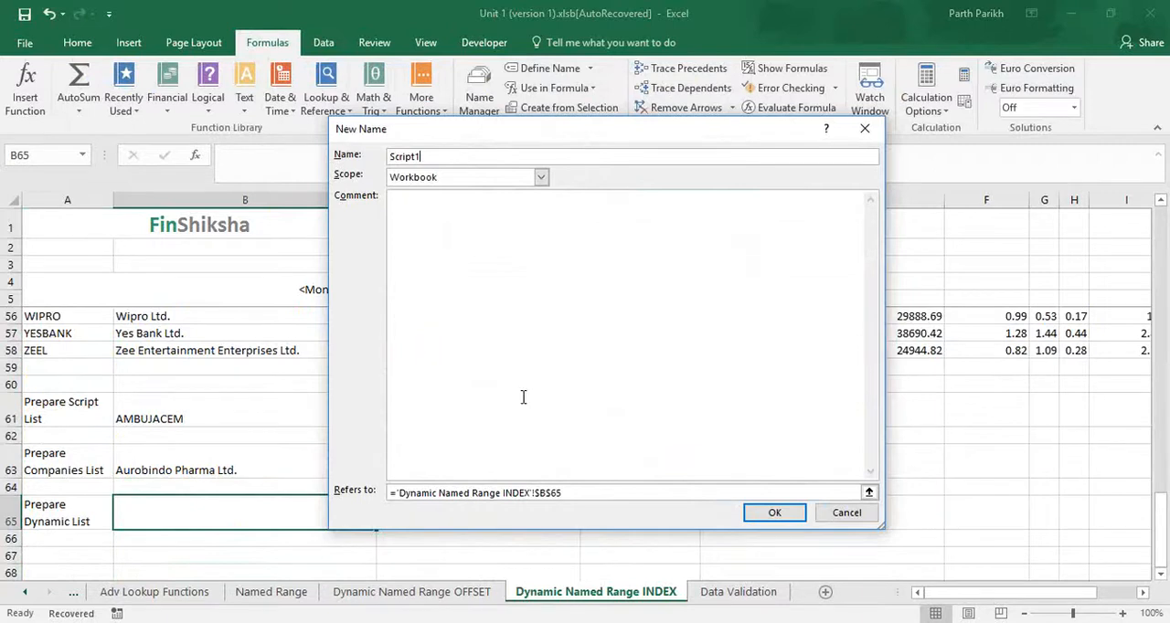
- Replace the reference of Script1 with the start of a range at cell $A$8, ending in a colon
left_click_drag(577, 497, 393, 498)
left_click_drag(563, 495, 385, 498)
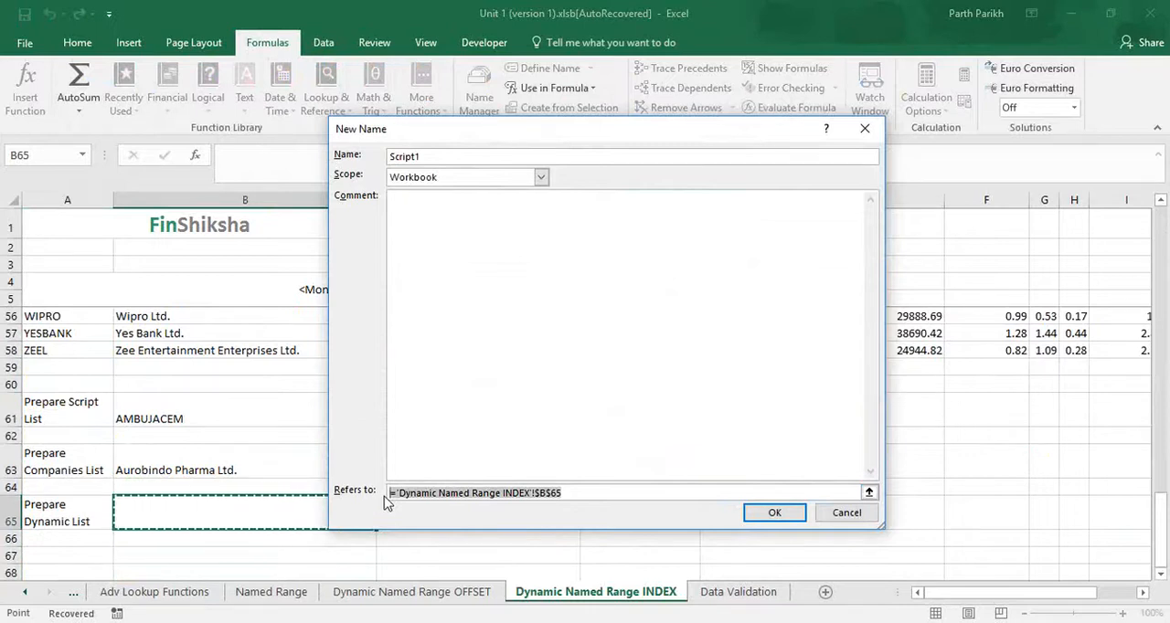
type("=")
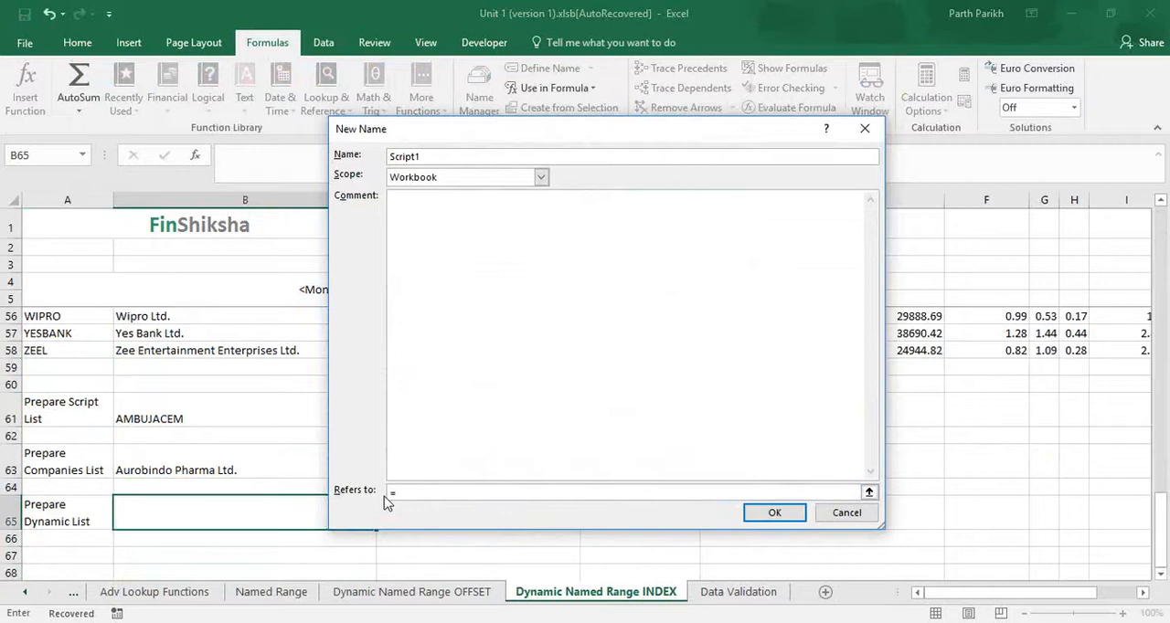
scroll(152, 438, "up", 16)
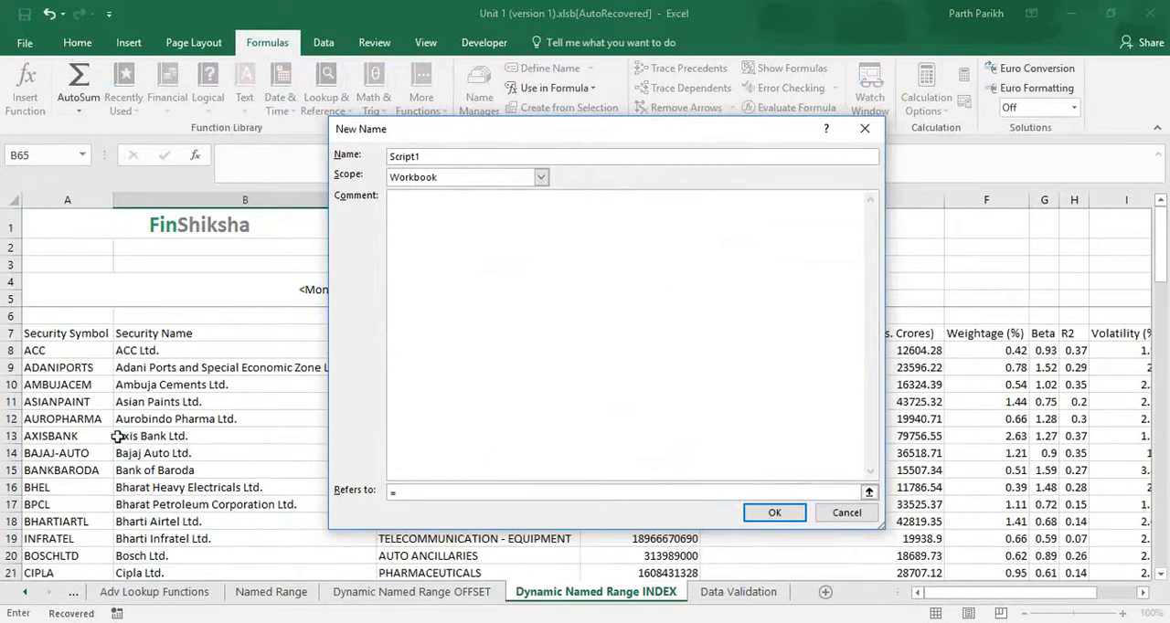
left_click(93, 355)
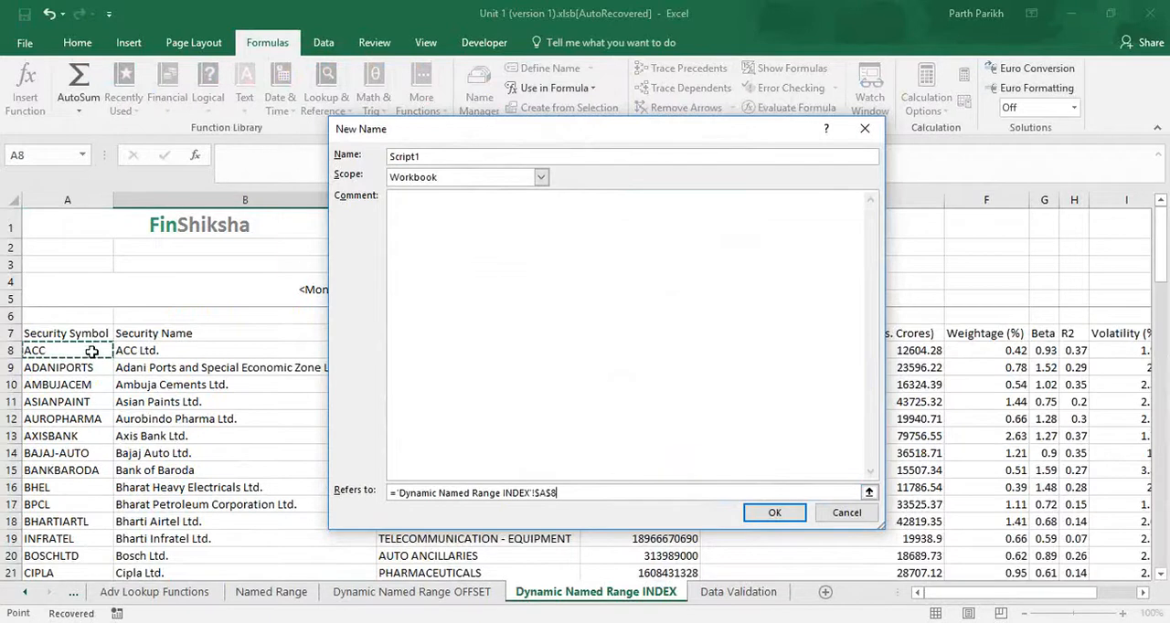
key("F8")
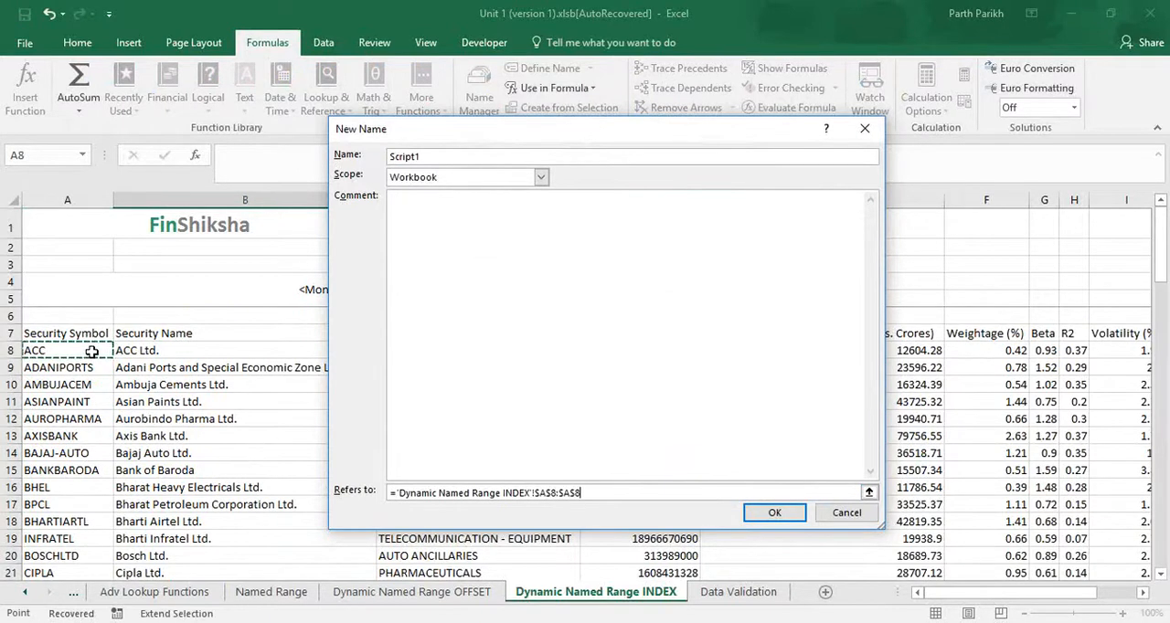
key("BackSpace")
key("BackSpace")
key("BackSpace")
key("BackSpace")
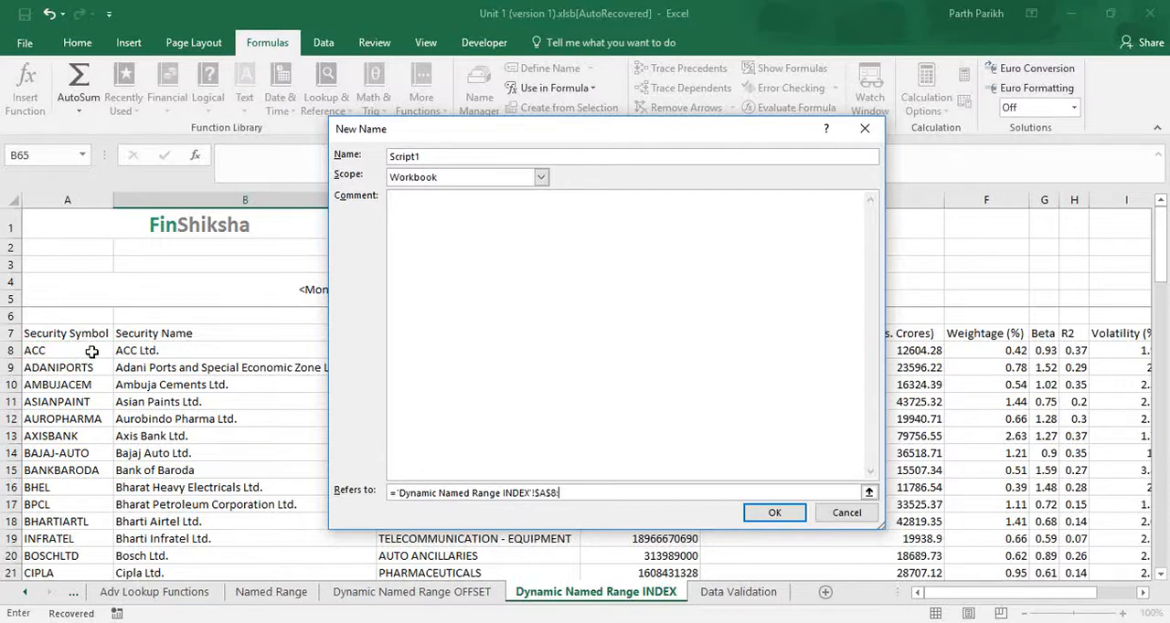
- Add an INDEX function over column $A:$A as the range's end and begin a MATCH function for its row argument
type("INDEX(")
left_click(110, 232)
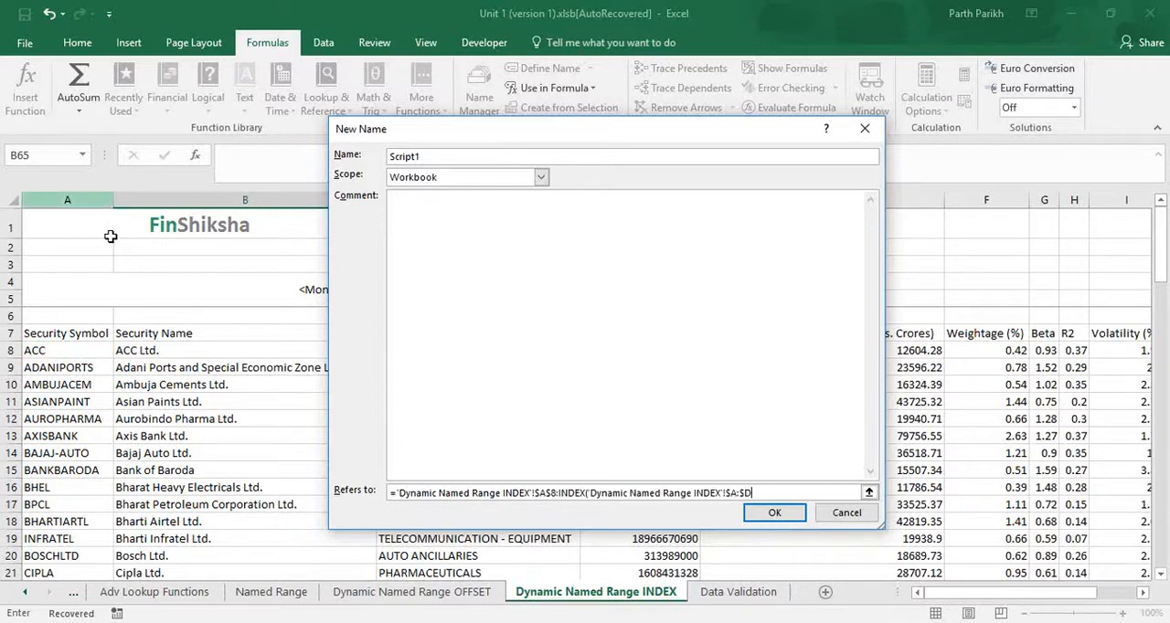
key("BackSpace")
type("A,MATCH(")
- Enter "ZEEL", the last security symbol in column A, as the MATCH lookup value
scroll(158, 521, "down", 10)
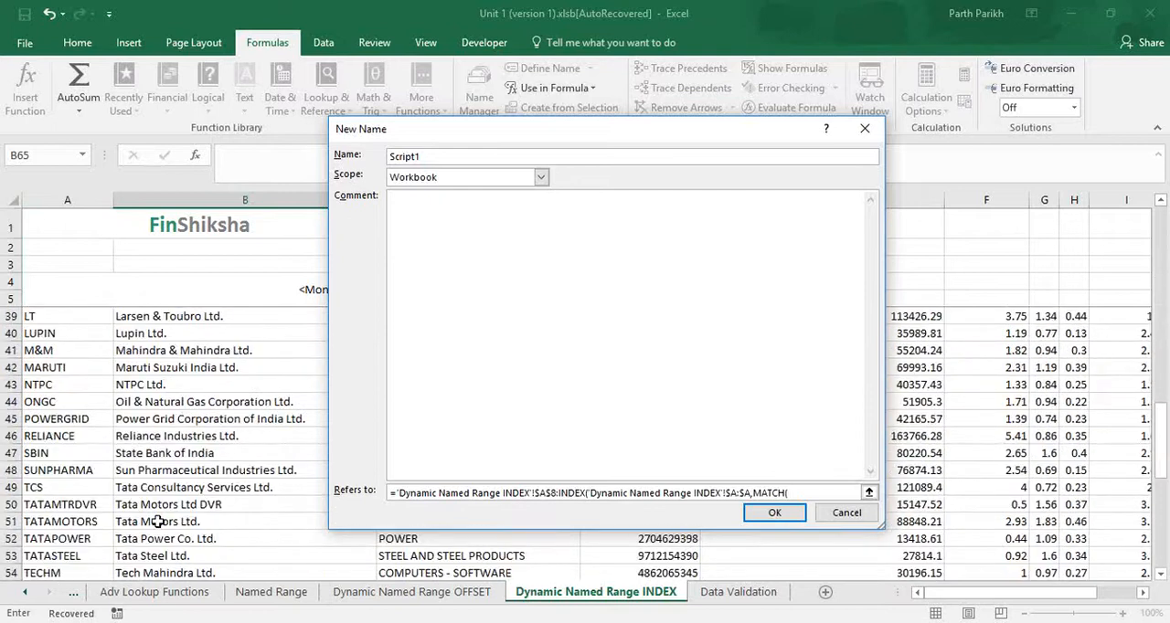
scroll(158, 521, "down", 3)
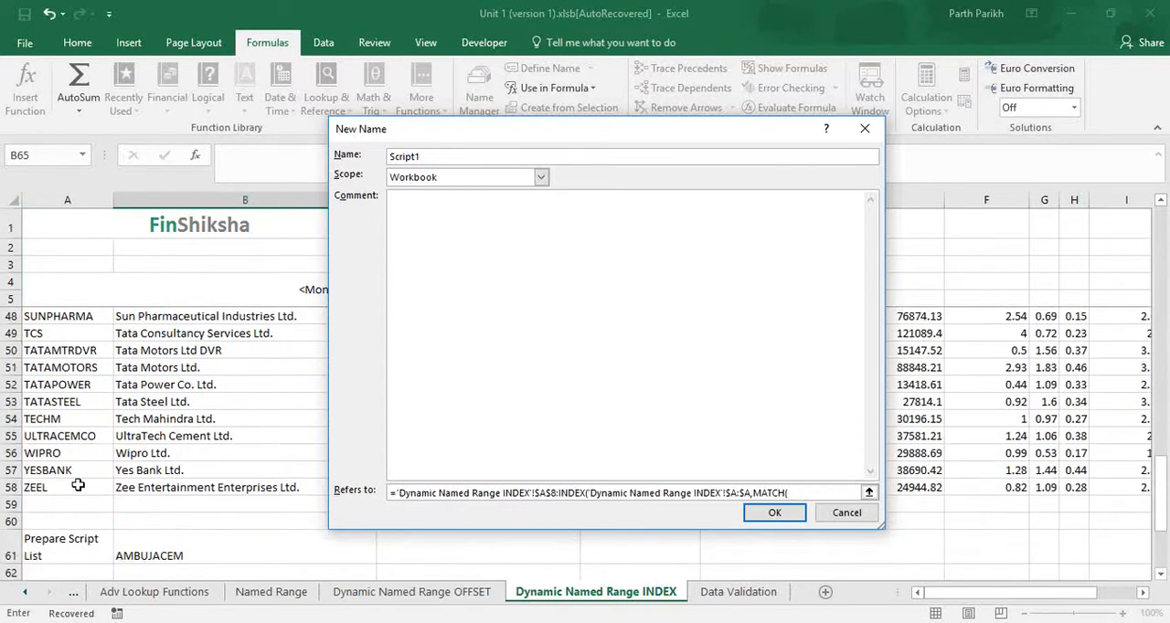
type("@")
key("BackSpace")
type("\"ZEEL\",")
- Complete the MATCH with column $A:$A and match type 0, close the formula and save the name Script1
left_click(76, 210)
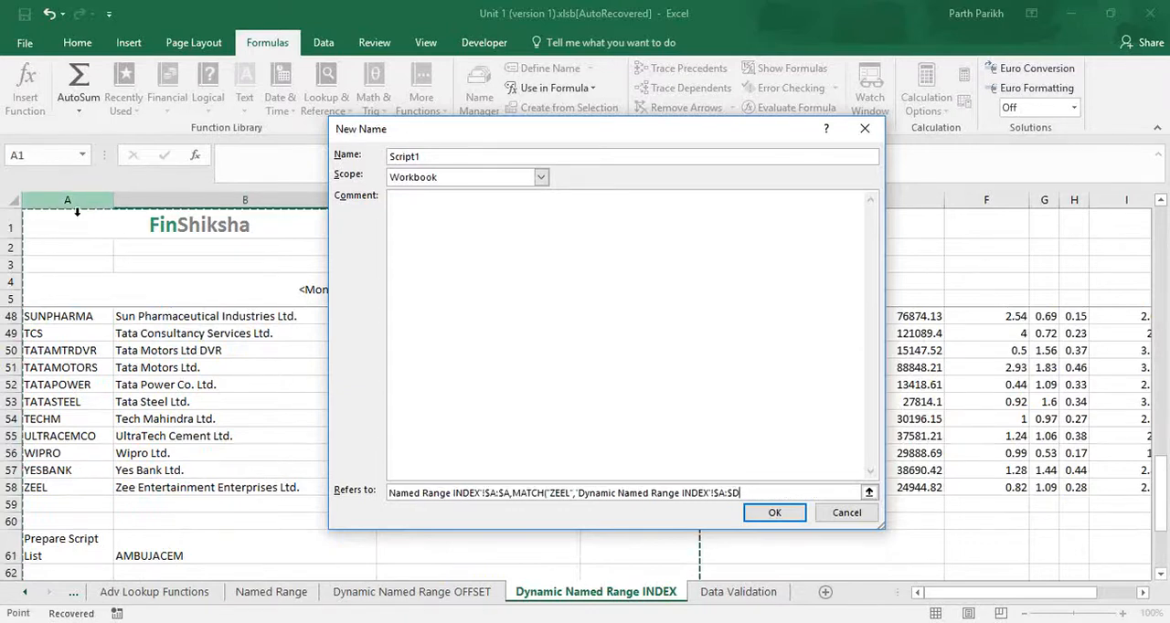
left_click(77, 210)
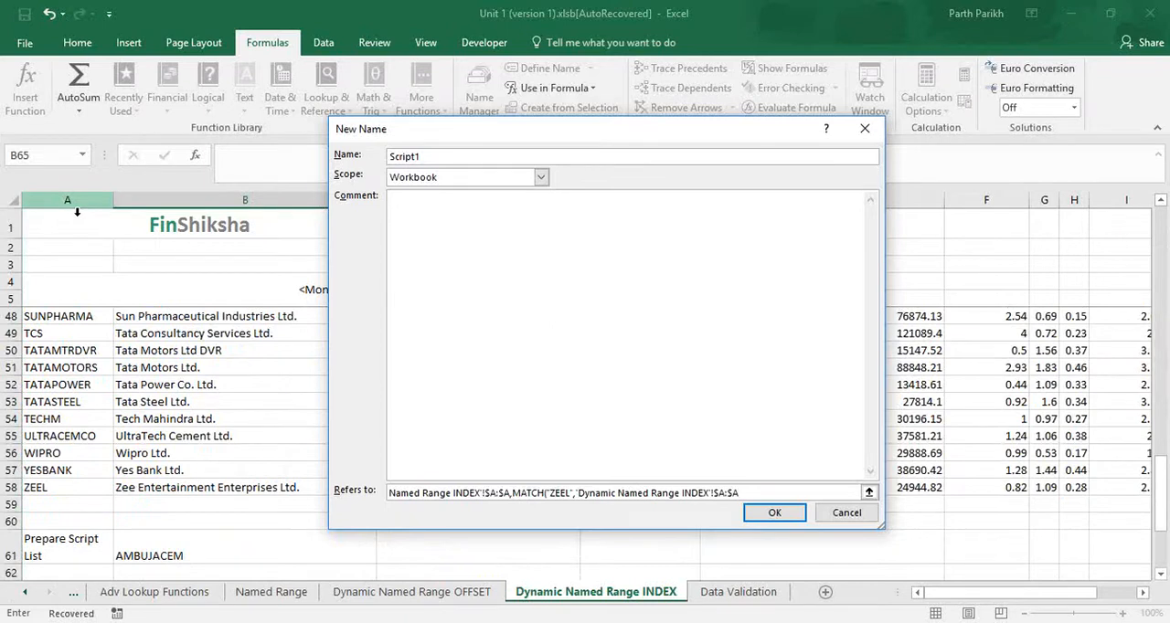
type(",0")
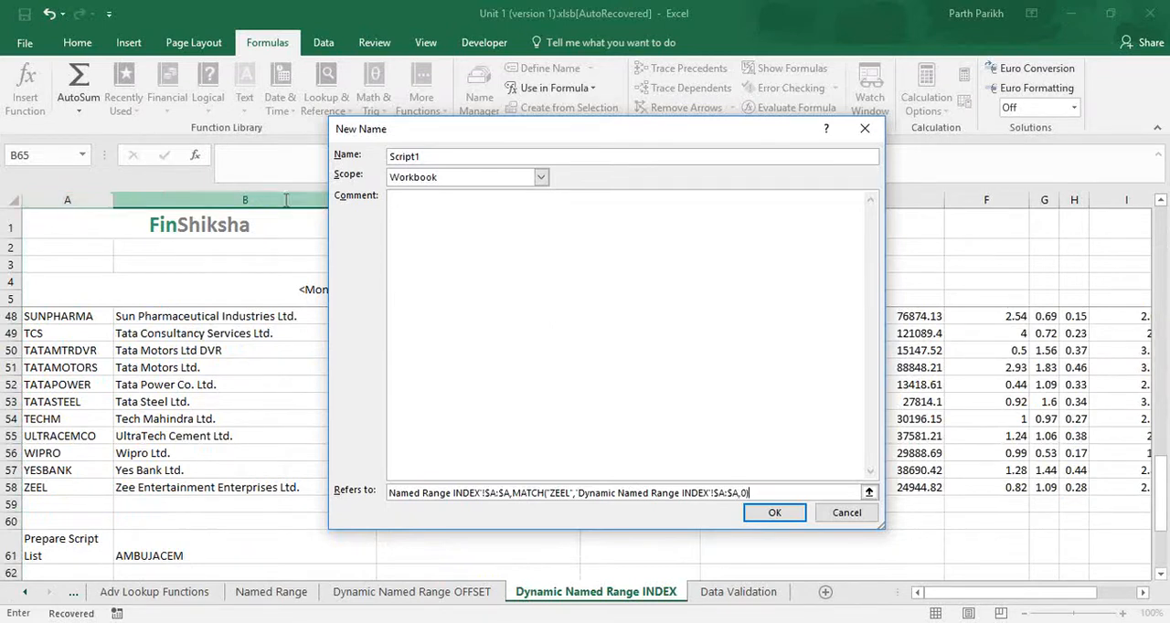
left_click_drag(883, 529, 1022, 585)
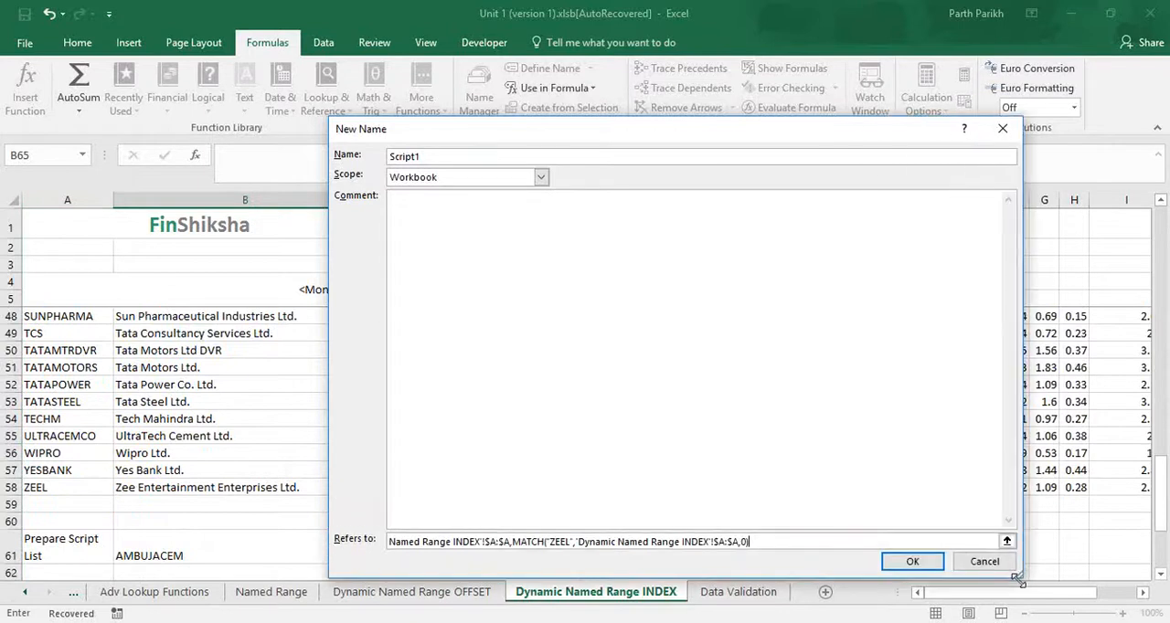
type("))")
left_click(912, 561)
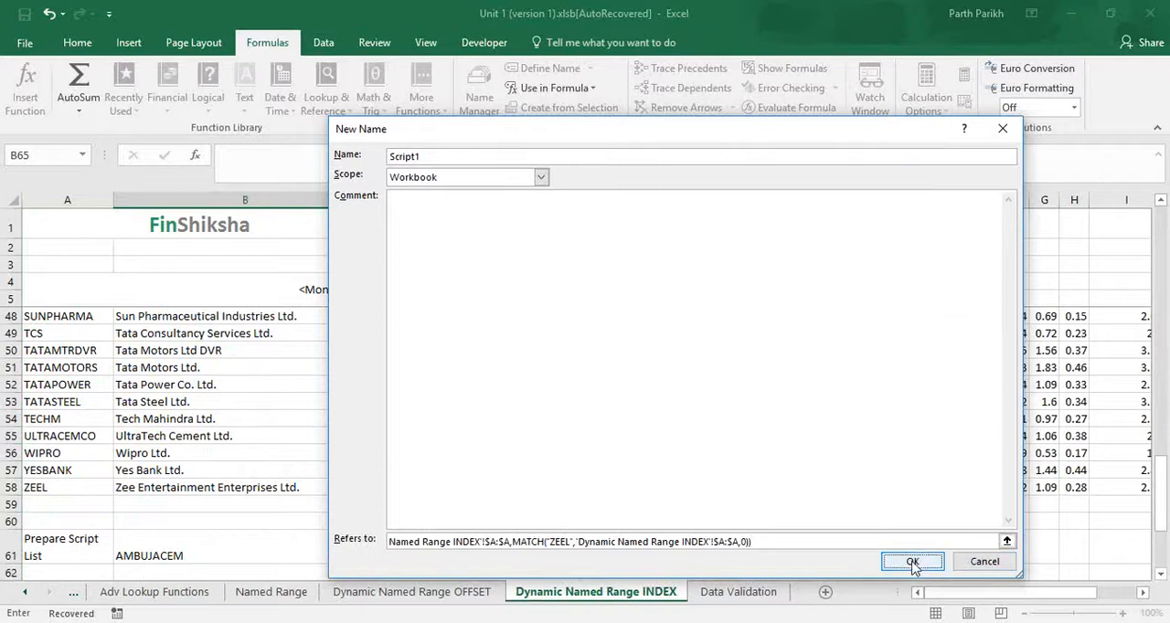
- Apply list data validation to cell B65 beside Prepare Dynamic List, with =Script1 as the source
scroll(313, 517, "down", 4)
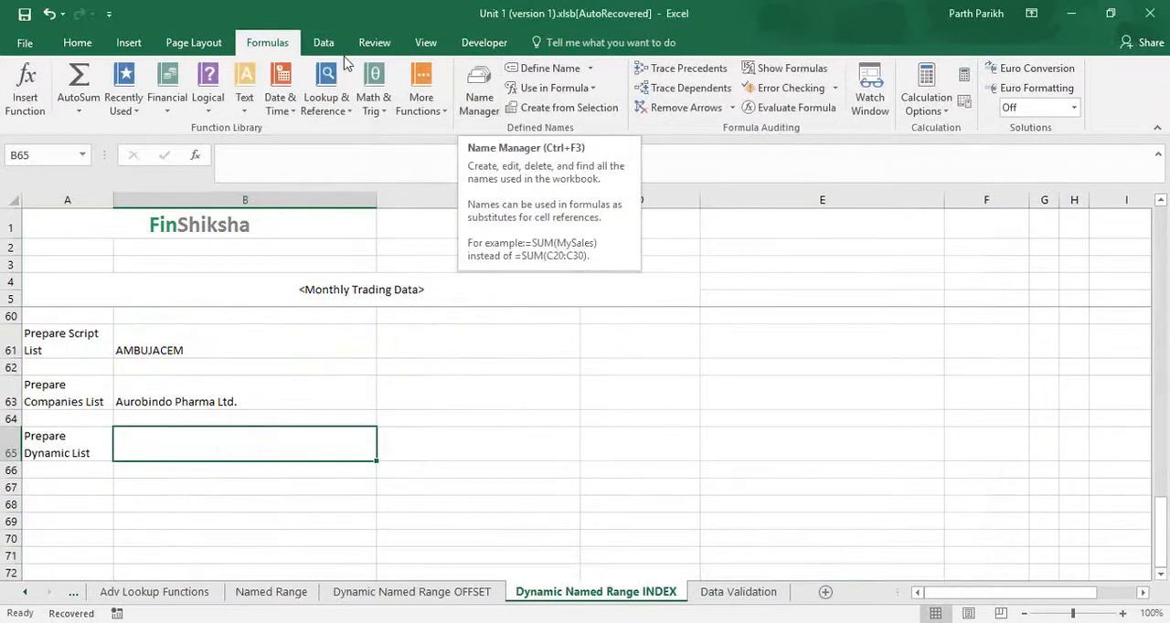
left_click(315, 49)
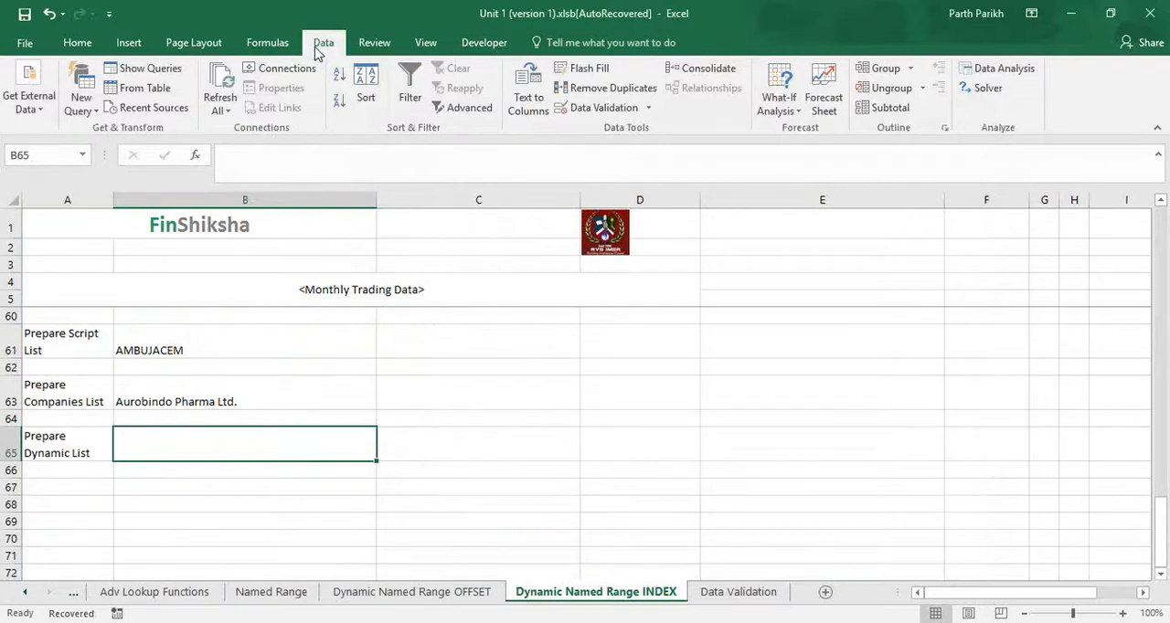
left_click(647, 109)
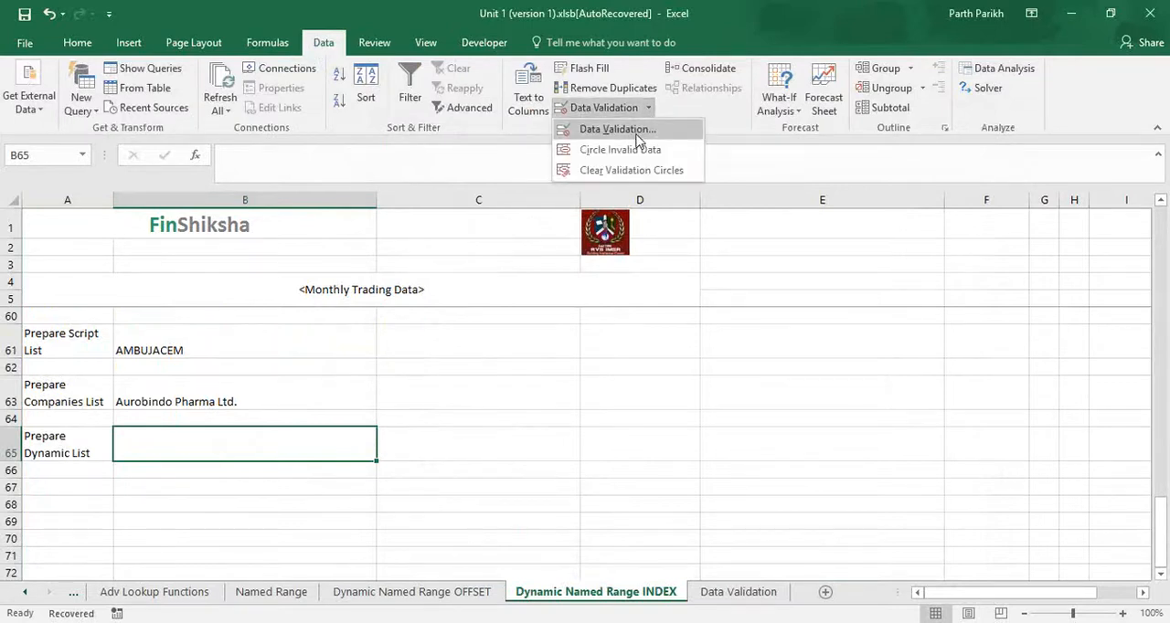
left_click(637, 137)
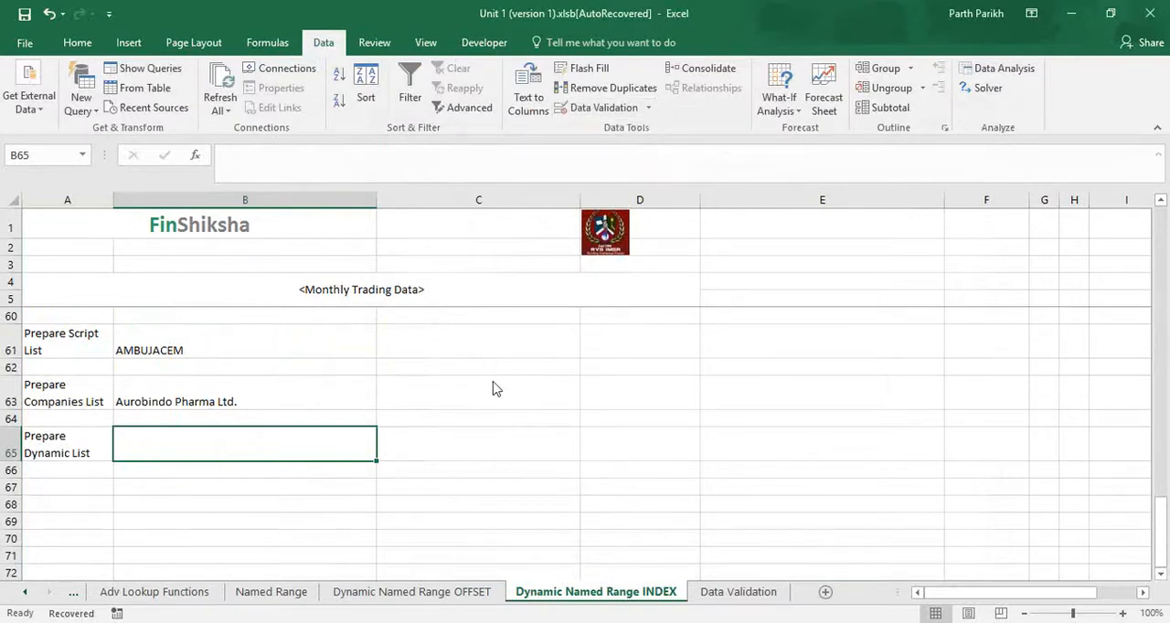
left_click(652, 310)
left_click(568, 359)
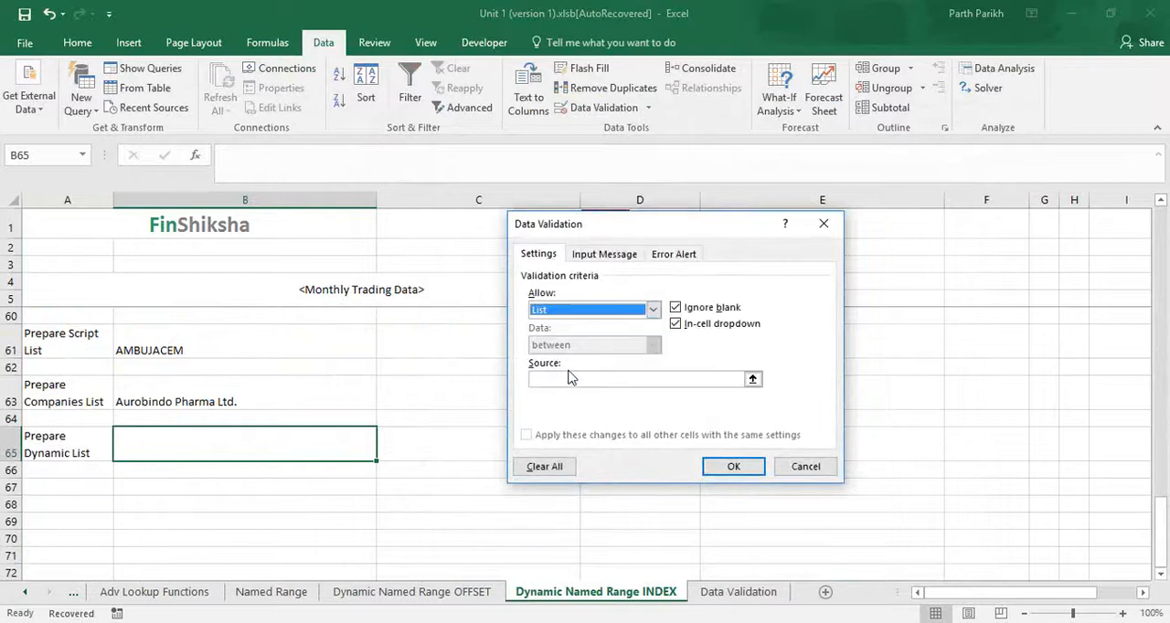
left_click(570, 375)
type("=Script1")
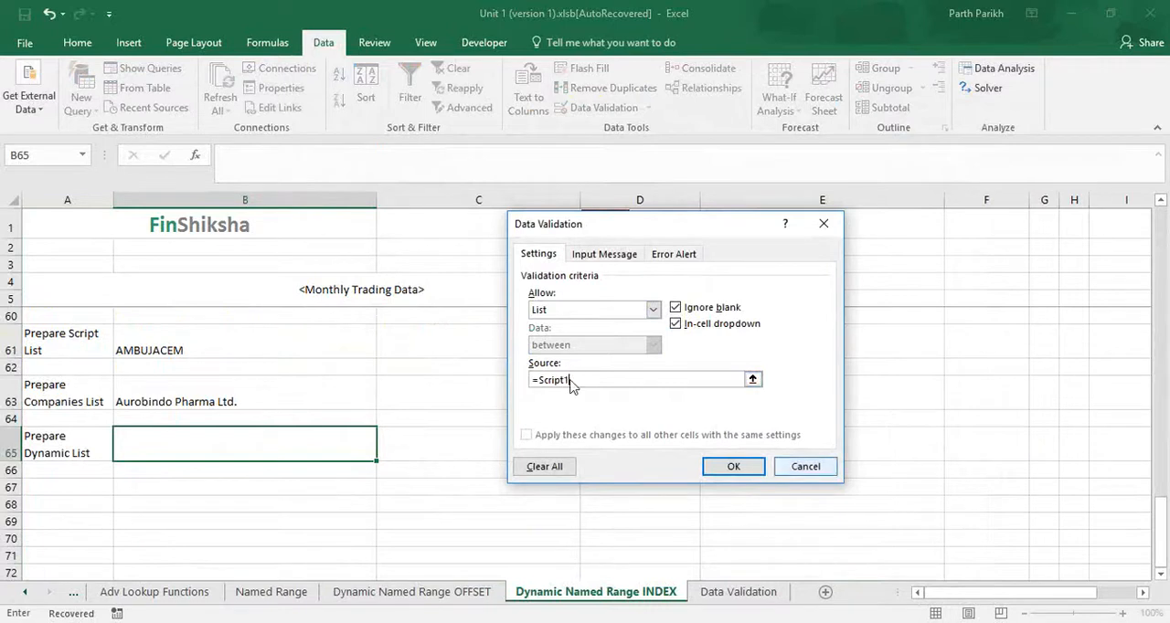
left_click(733, 466)
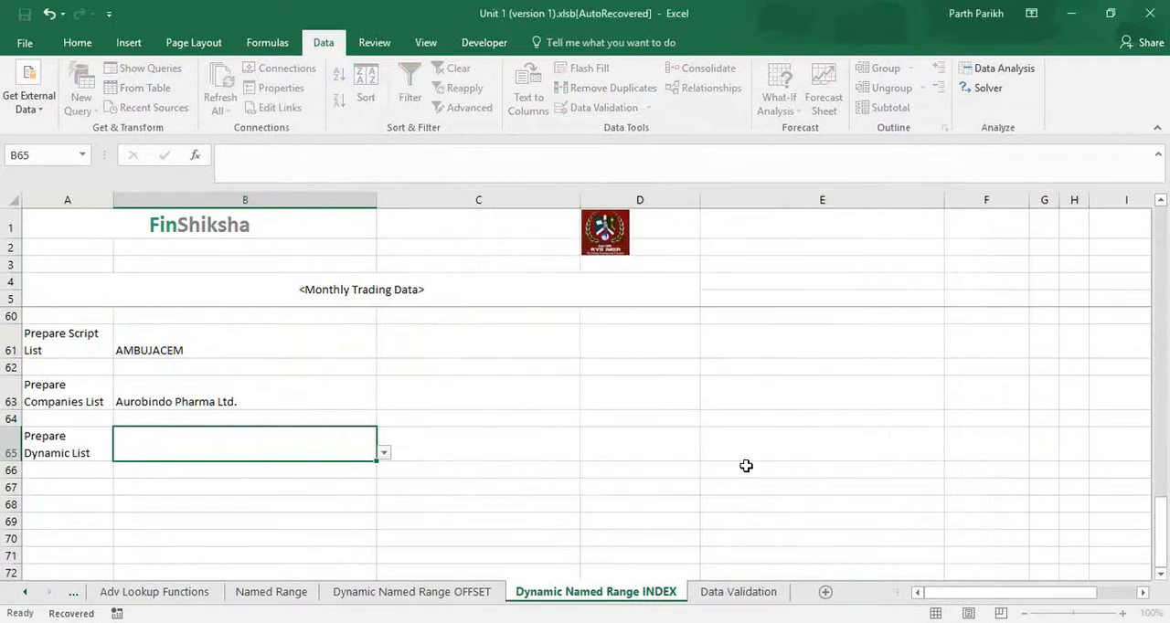
- Check the dropdown list in cell B65 through to its last entry without choosing a value
left_click(384, 453)
left_click_drag(386, 484, 392, 546)
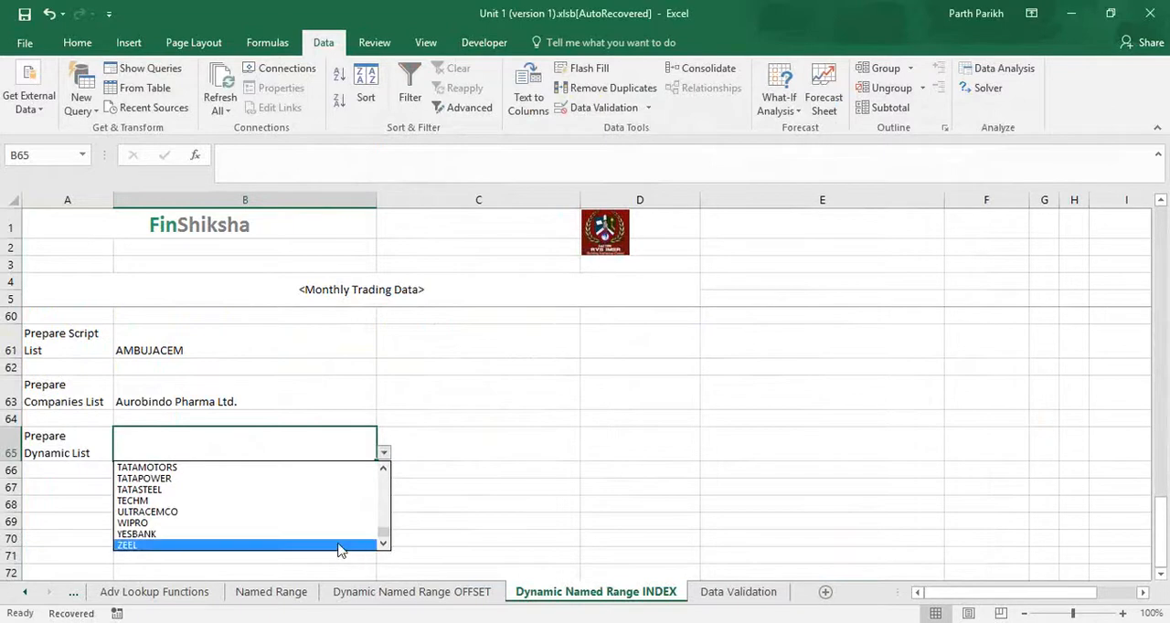
left_click(421, 533)
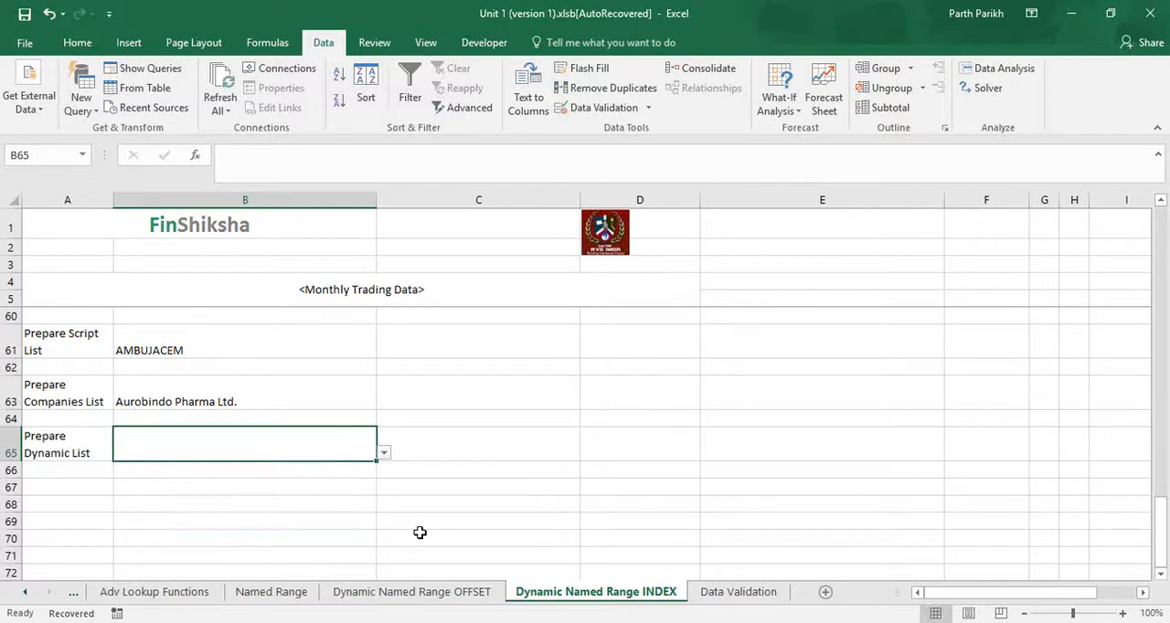
- Review the formula that the name Script1 refers to in the Name Manager, leaving it unedited
left_click(377, 43)
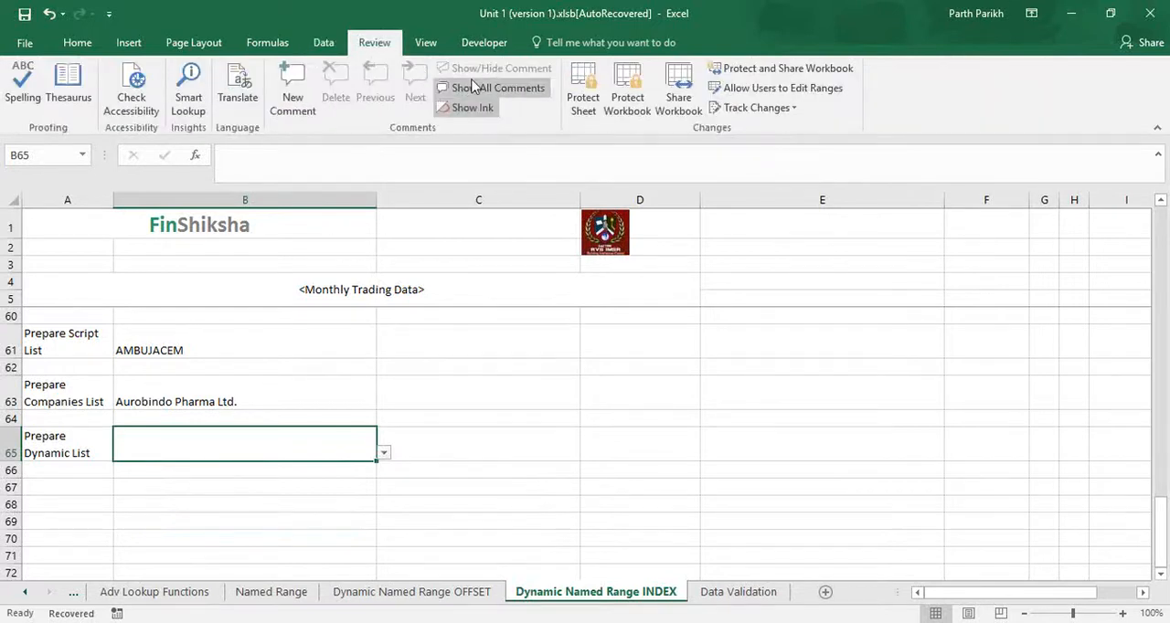
left_click(324, 43)
left_click(267, 43)
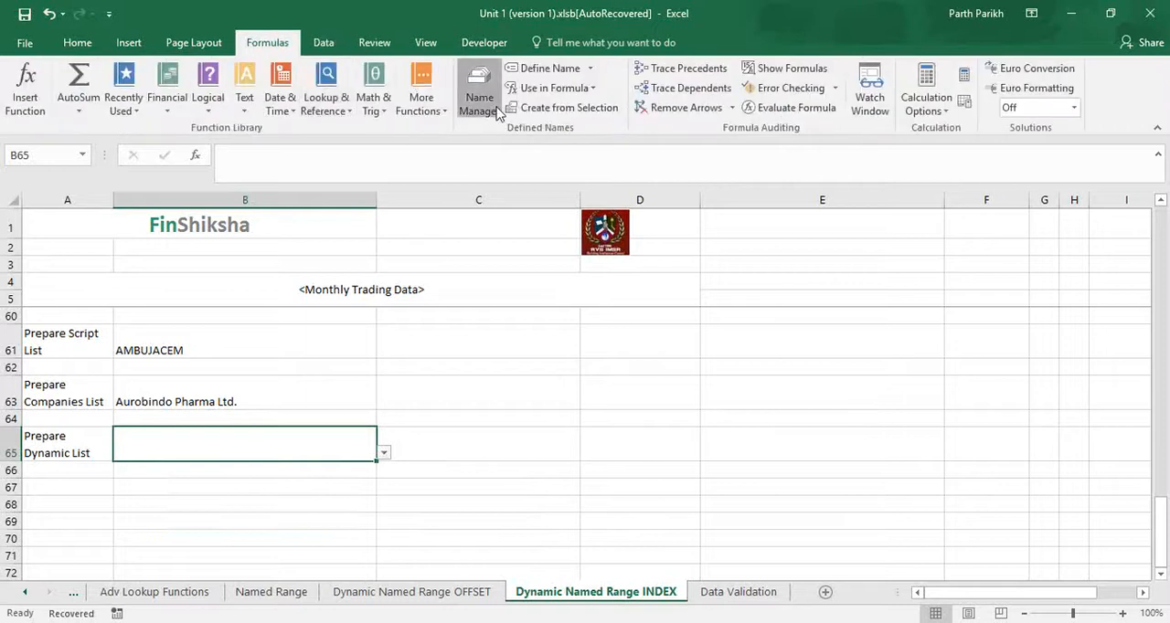
left_click(479, 101)
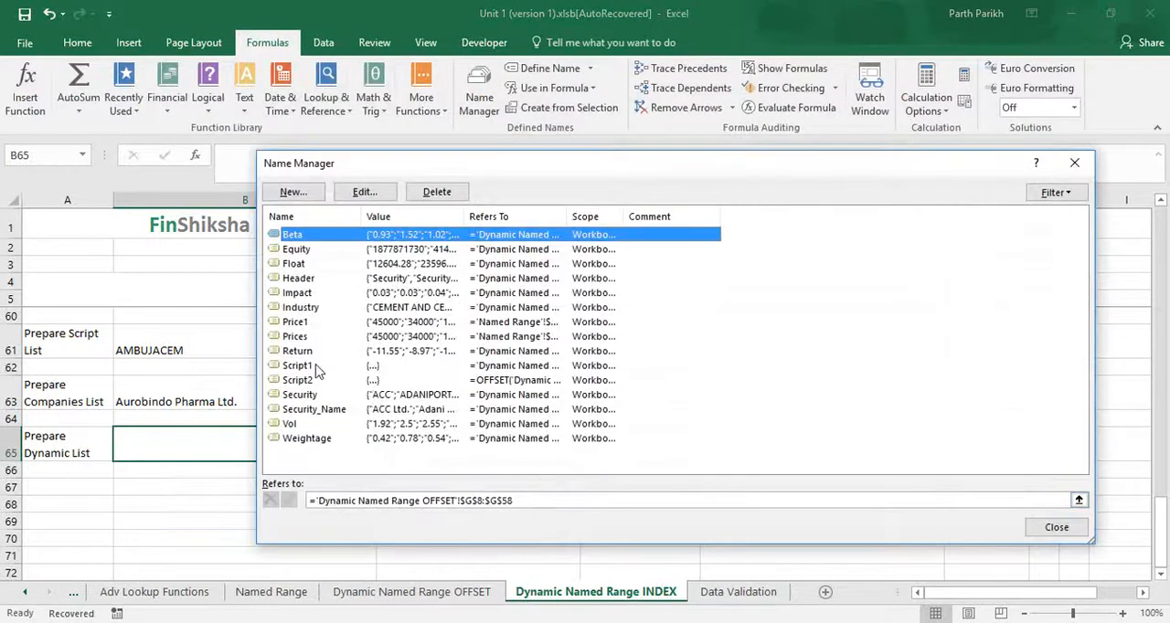
left_click(315, 366)
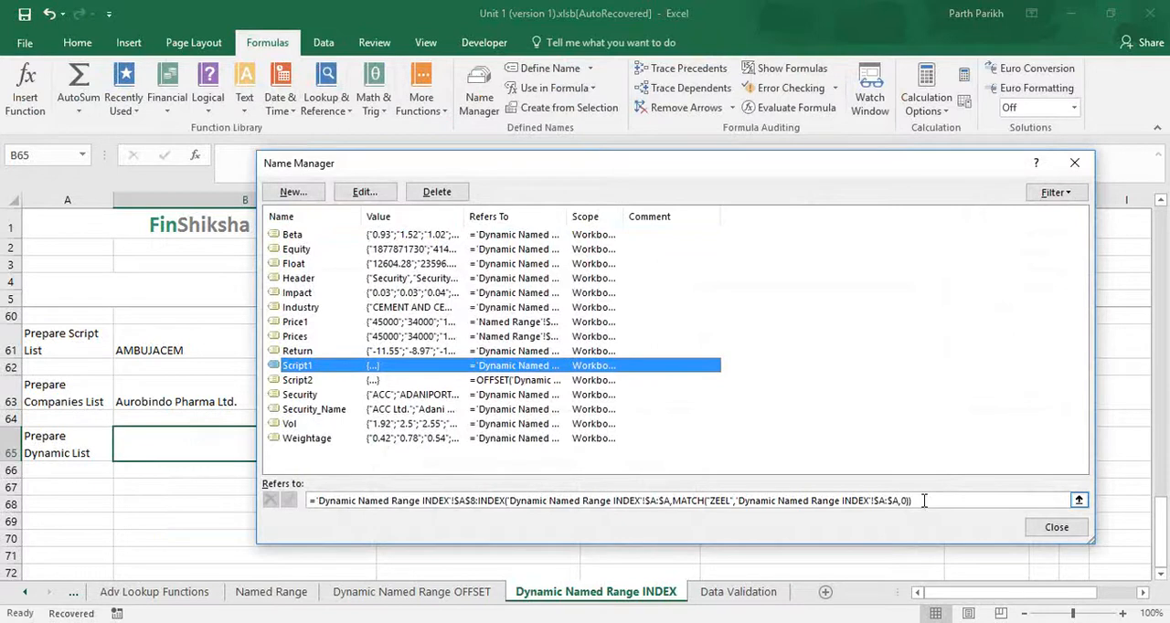
left_click(1057, 527)
mouse_move(609, 622)
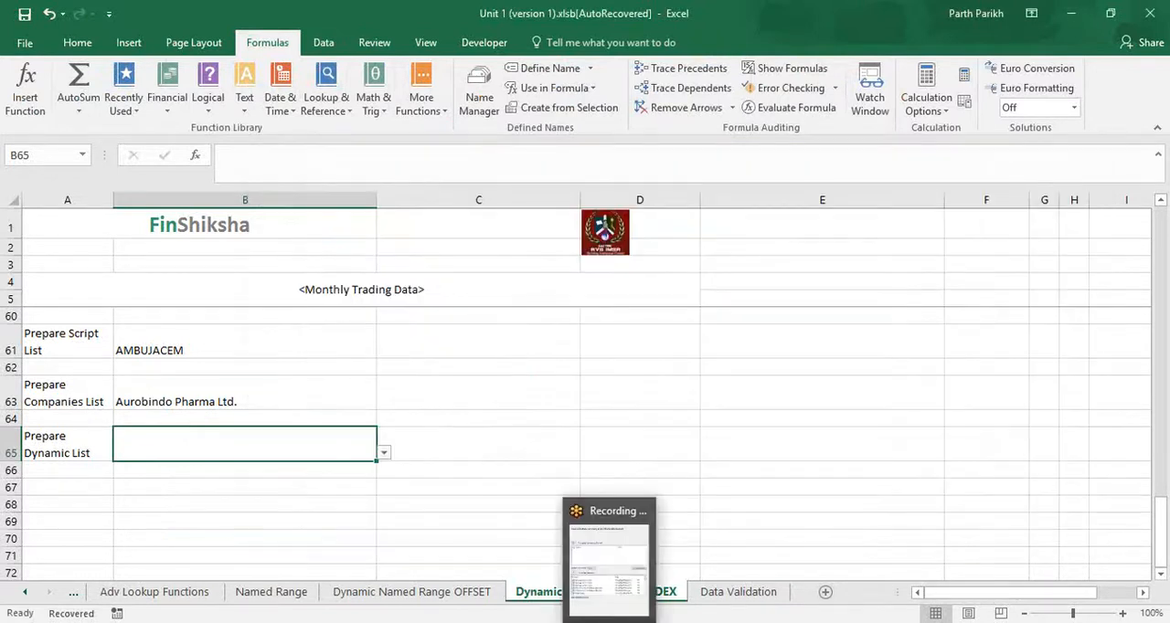